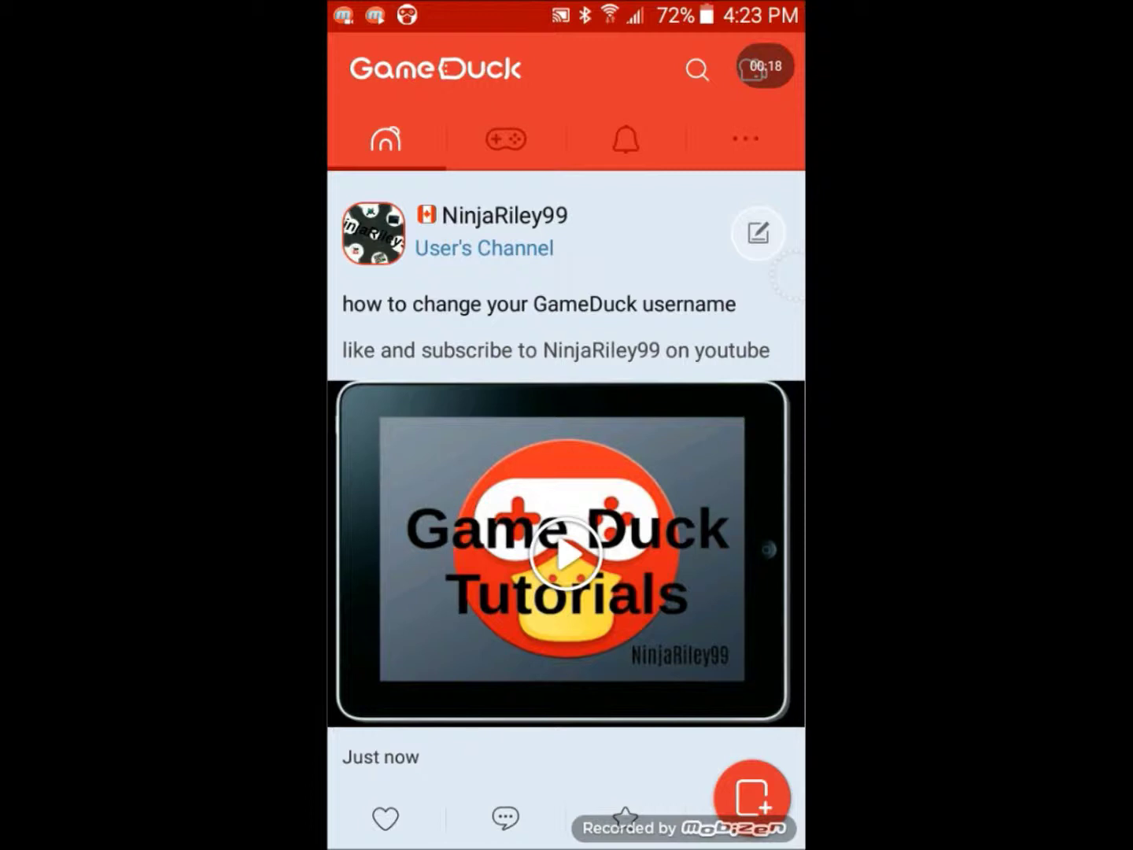
Check the notifications and open the profile and options grid
{"action": "left_click", "coordinate": [636, 131]}
{"action": "left_click", "coordinate": [698, 160]}
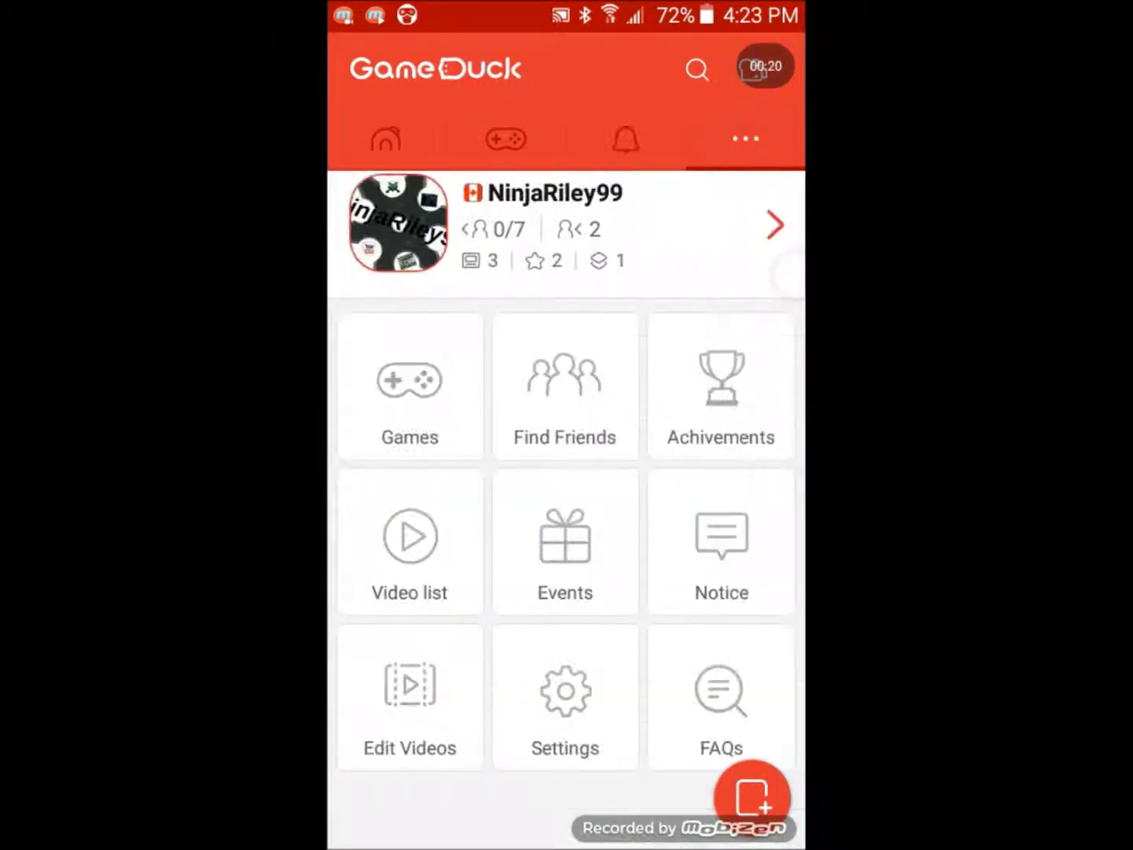
{"action": "scroll", "coordinate": [642, 716], "scroll_direction": "up", "scroll_amount": 2}
{"action": "scroll", "coordinate": [663, 591], "scroll_direction": "up", "scroll_amount": 2}
Go from the app's settings into Recording Settings, briefly expanding and collapsing the recording widget
{"action": "left_click", "coordinate": [565, 716]}
{"action": "left_click", "coordinate": [448, 226]}
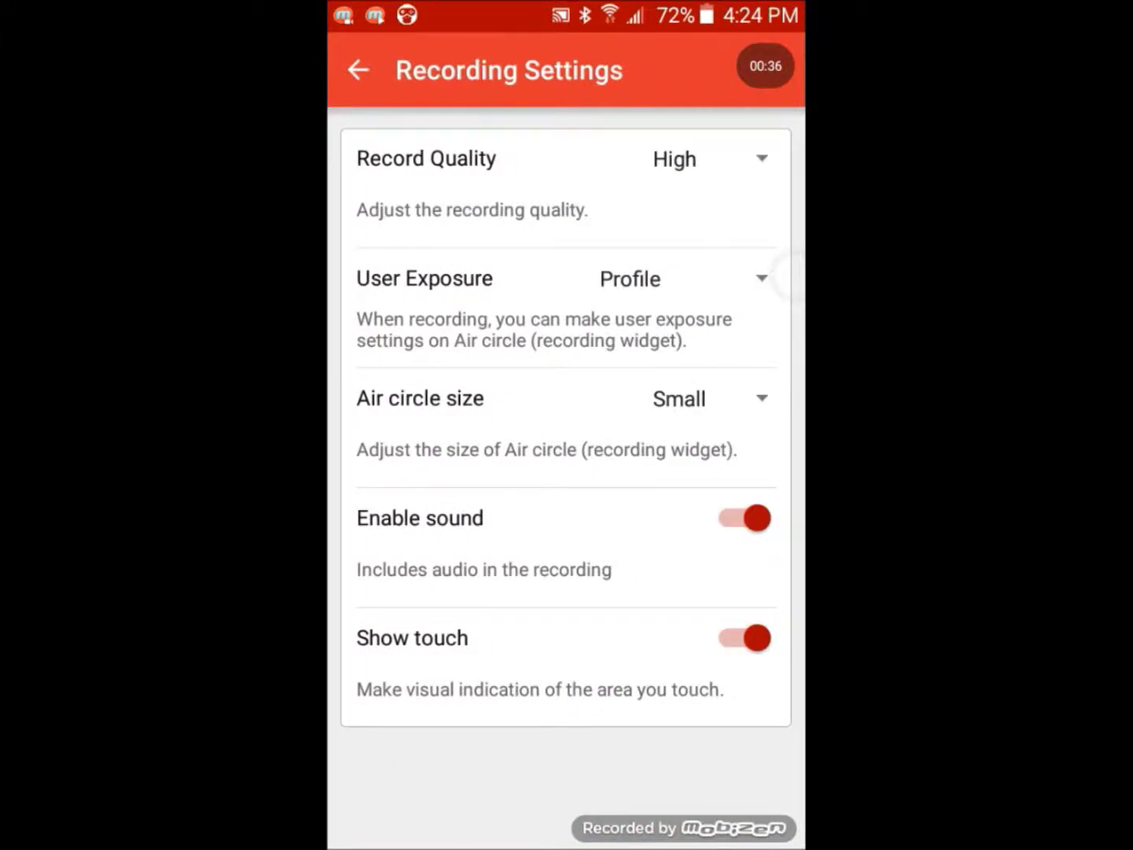
{"action": "left_click", "coordinate": [790, 277]}
{"action": "left_click", "coordinate": [790, 275]}
{"action": "mouse_move", "coordinate": [364, 162]}
{"action": "left_mouse_down"}
{"action": "mouse_move", "coordinate": [590, 156]}
{"action": "mouse_move", "coordinate": [582, 164]}
{"action": "left_mouse_up"}
{"action": "left_click", "coordinate": [760, 164]}
{"action": "left_click", "coordinate": [683, 304]}
{"action": "left_click", "coordinate": [734, 142]}
{"action": "left_click", "coordinate": [676, 301]}
{"action": "left_click", "coordinate": [654, 356]}
{"action": "left_click_drag", "start_coordinate": [482, 294], "coordinate": [516, 291]}
{"action": "mouse_move", "coordinate": [410, 361]}
{"action": "left_mouse_down"}
{"action": "mouse_move", "coordinate": [504, 353]}
{"action": "mouse_move", "coordinate": [469, 342]}
{"action": "mouse_move", "coordinate": [547, 356]}
{"action": "left_mouse_up"}
{"action": "left_click", "coordinate": [698, 278]}
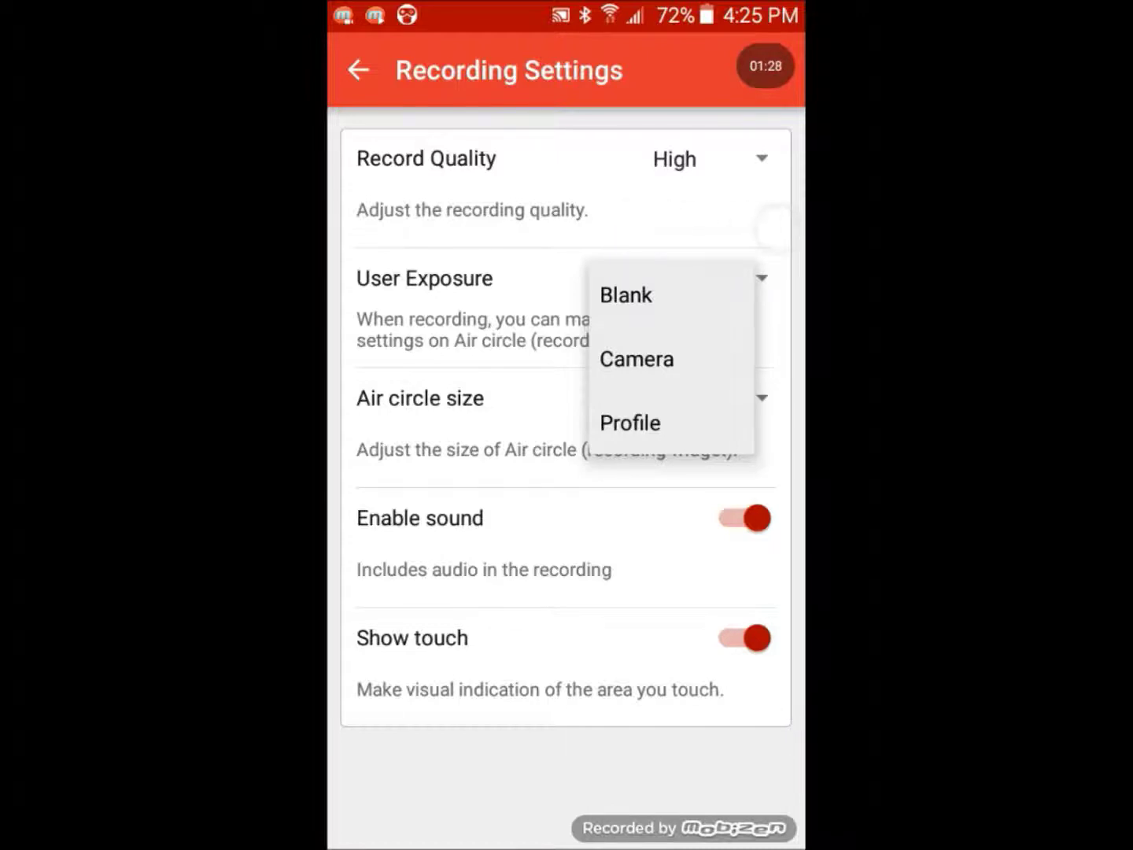
{"action": "left_click", "coordinate": [689, 358]}
{"action": "left_click", "coordinate": [716, 281]}
{"action": "left_click", "coordinate": [670, 429]}
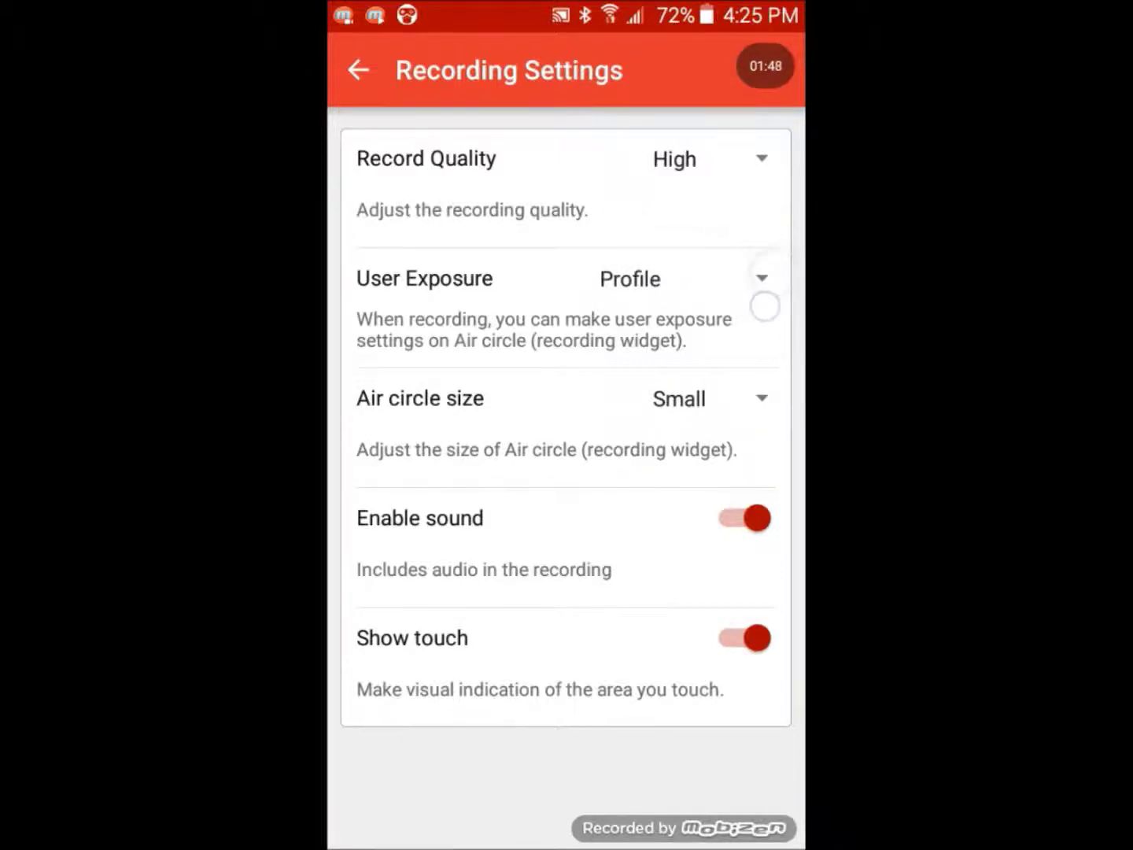
{"action": "left_click", "coordinate": [758, 402]}
{"action": "left_click", "coordinate": [692, 413]}
{"action": "left_click", "coordinate": [758, 400]}
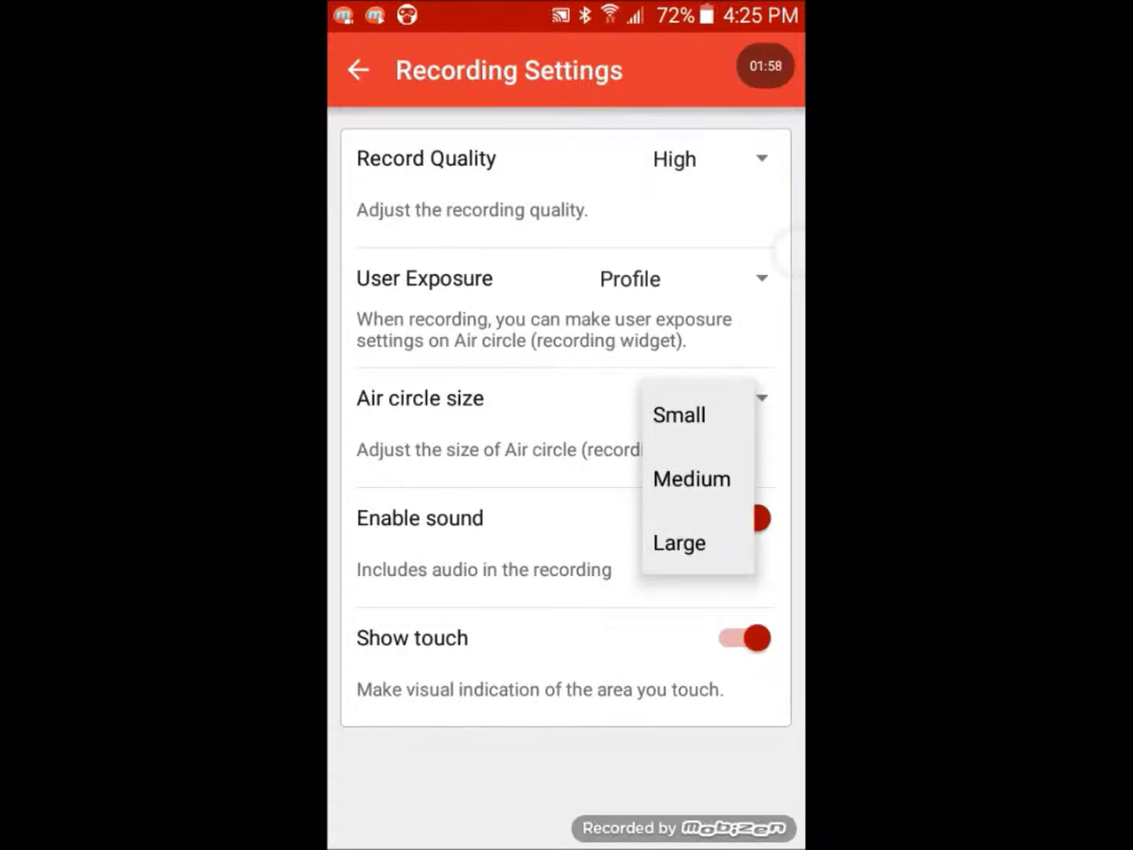
{"action": "left_click", "coordinate": [681, 413]}
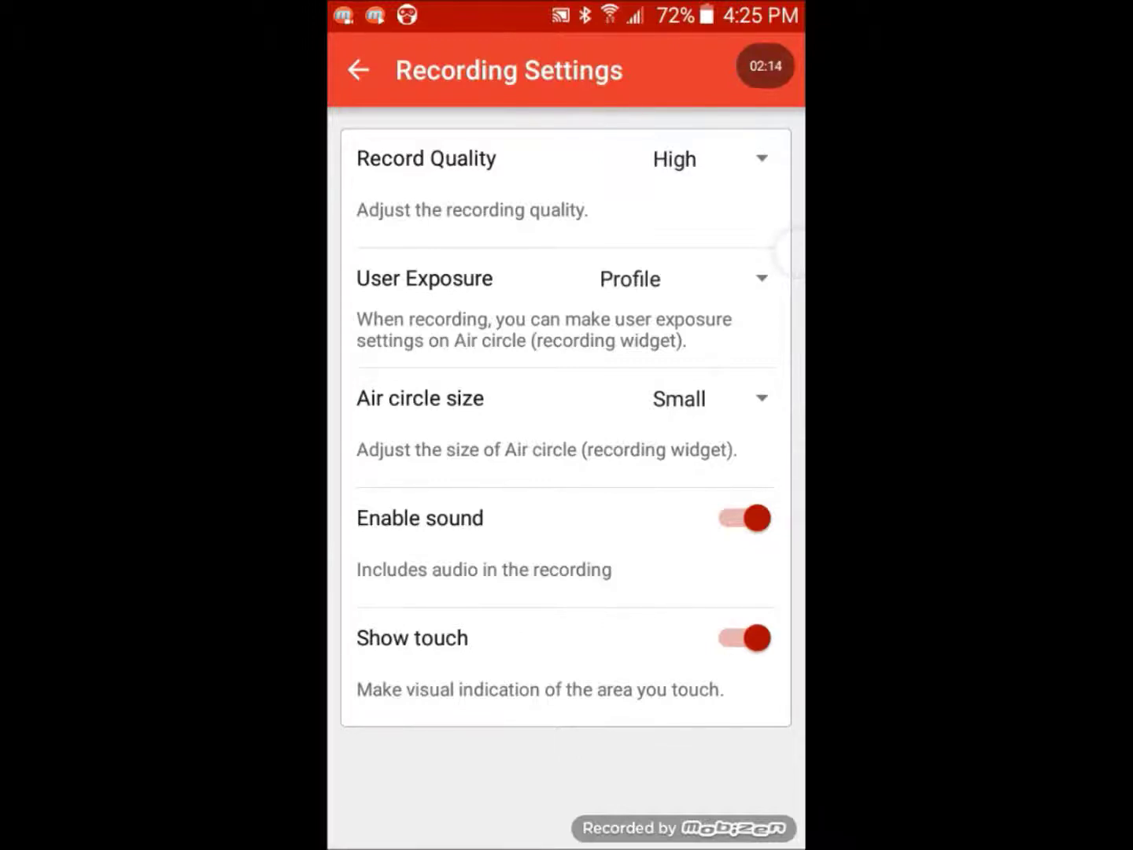
{"action": "left_click", "coordinate": [630, 567]}
Keep recording sound enabled and switch Show touch off
{"action": "left_click", "coordinate": [751, 517]}
{"action": "left_click", "coordinate": [740, 639]}
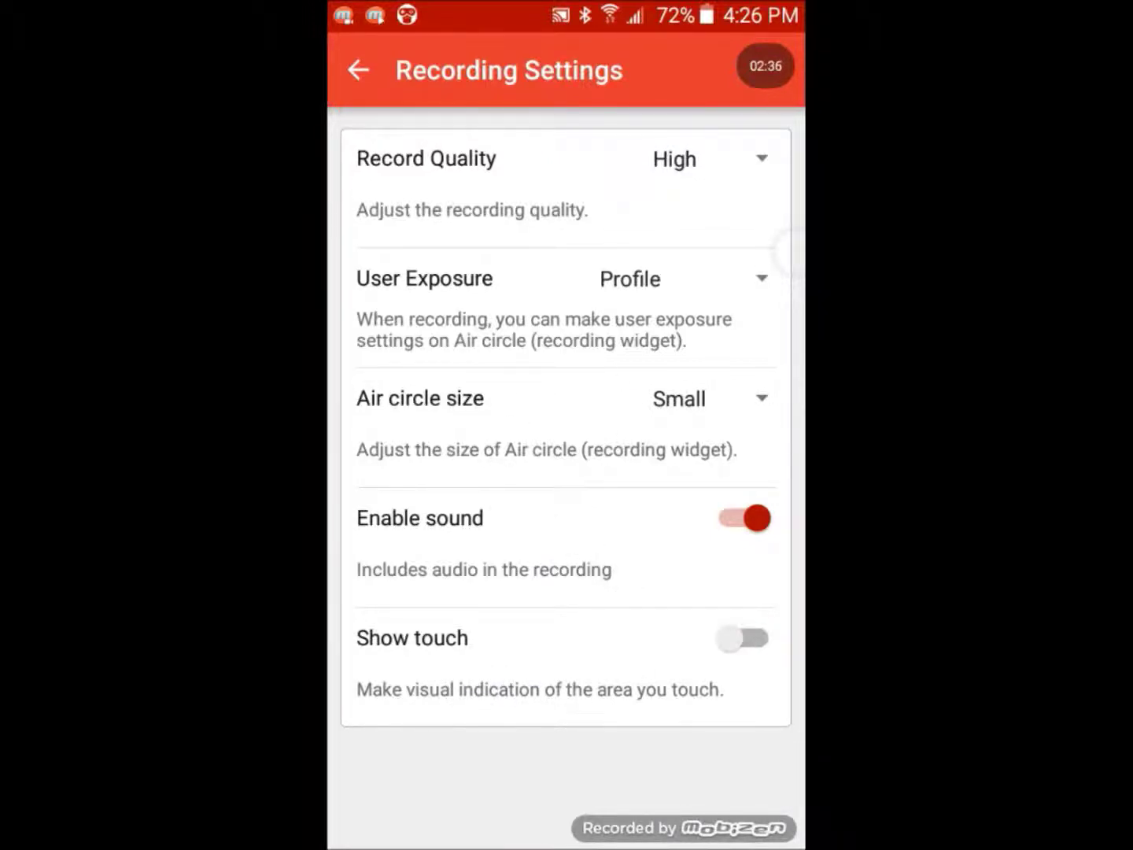
Switch Show touch back on in Recording Settings, then go back to the settings list and reopen Recording Settings
{"action": "left_click", "coordinate": [358, 70]}
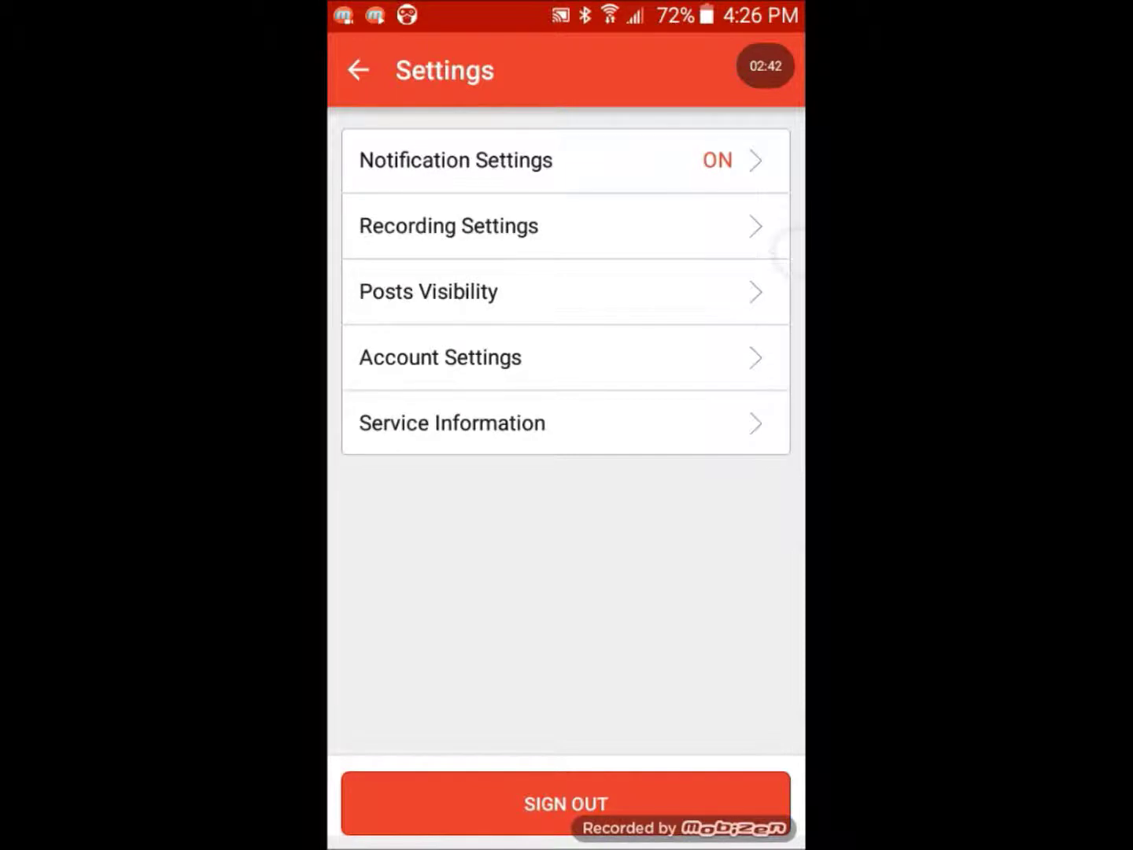
{"action": "left_click", "coordinate": [739, 214]}
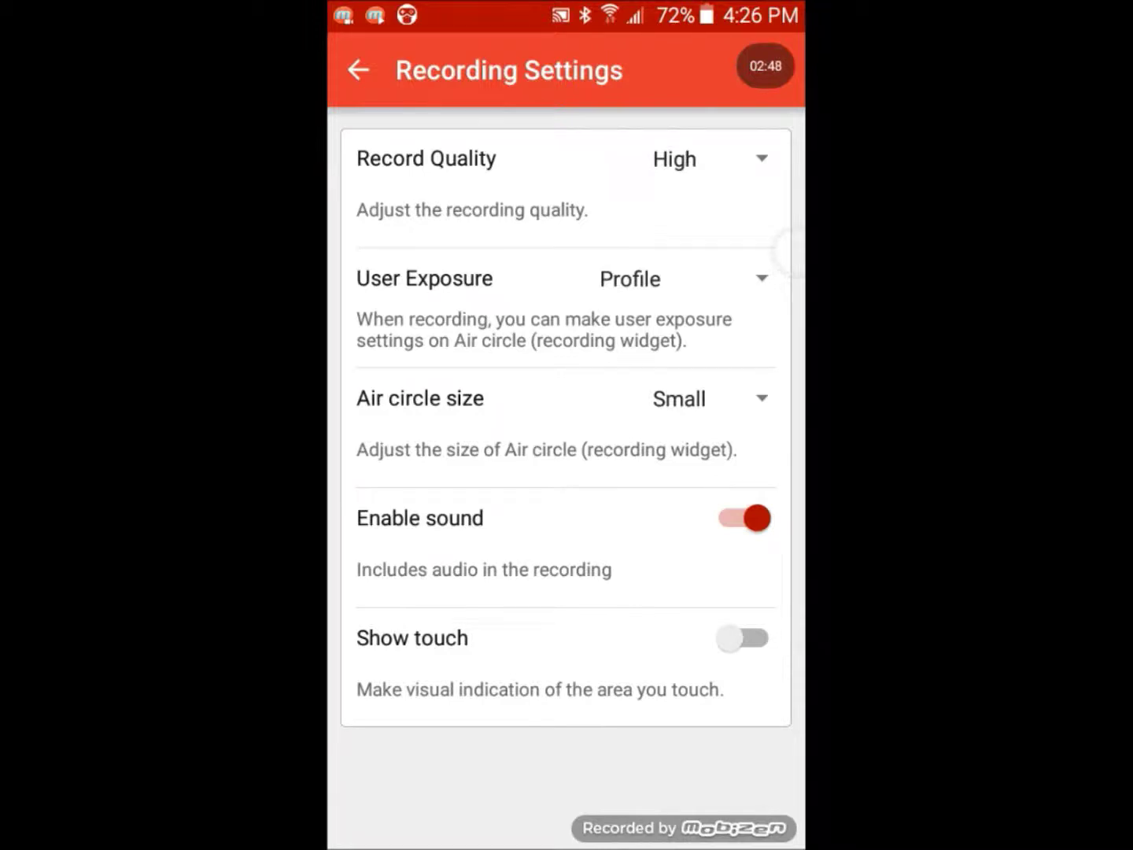
{"action": "left_click", "coordinate": [744, 637]}
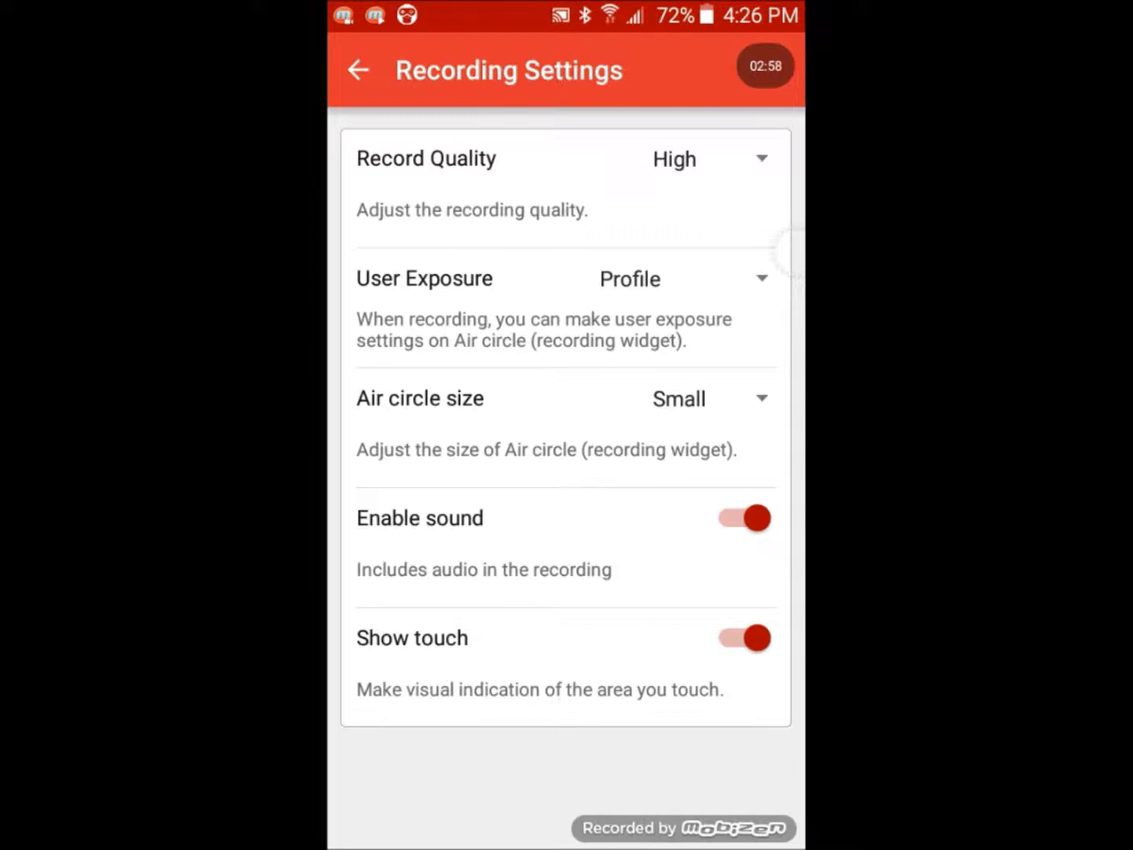
{"action": "left_click", "coordinate": [358, 69]}
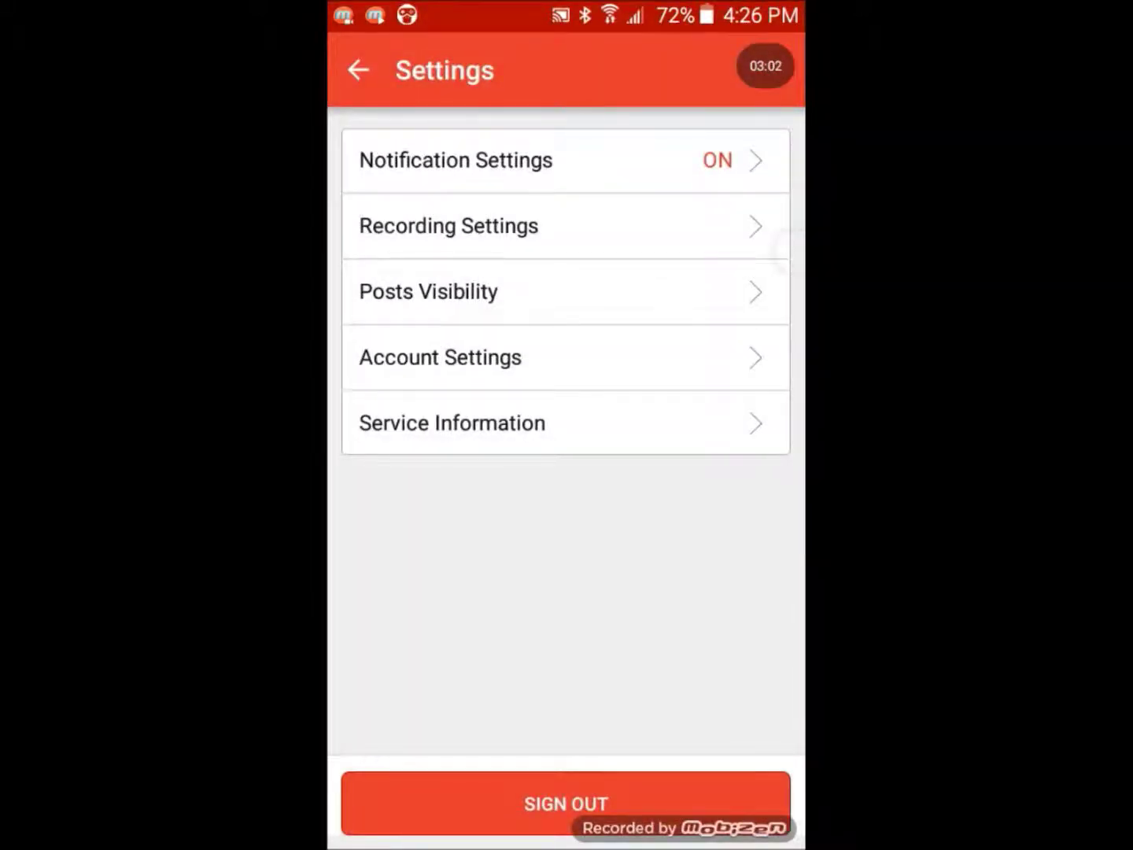
{"action": "left_click", "coordinate": [752, 214]}
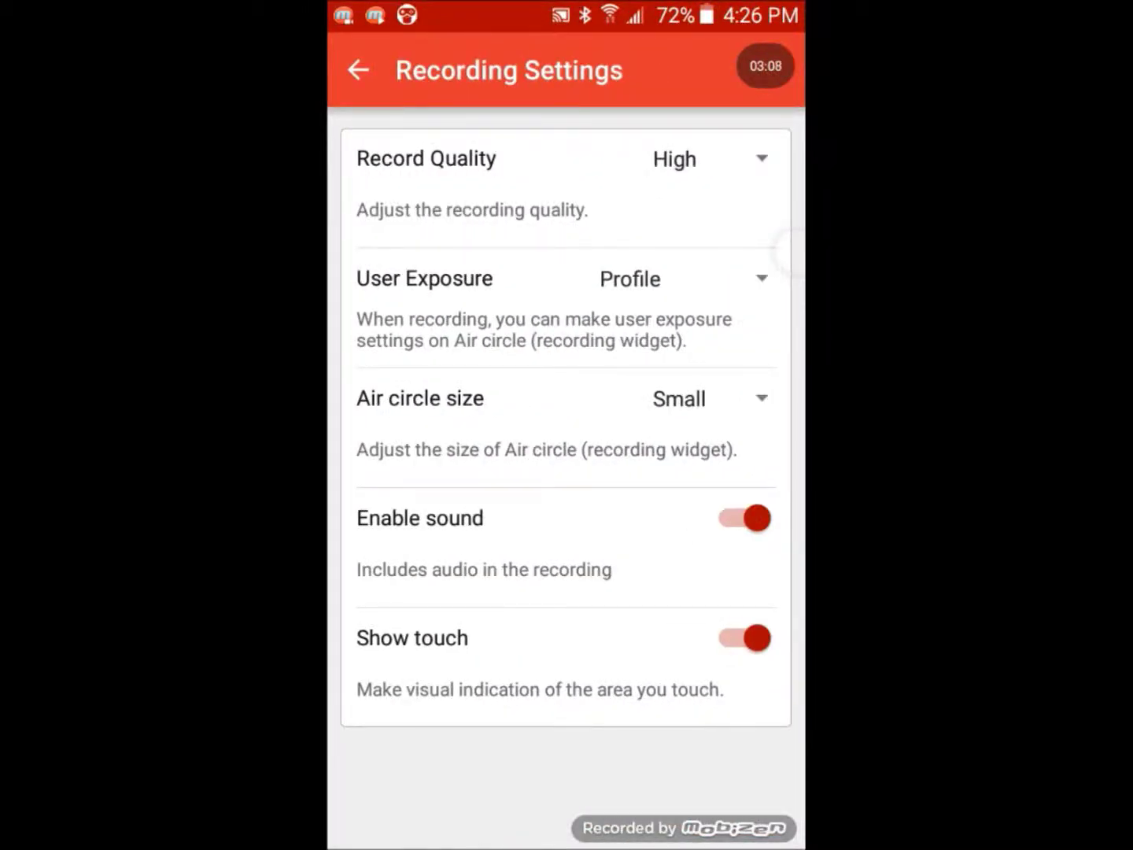